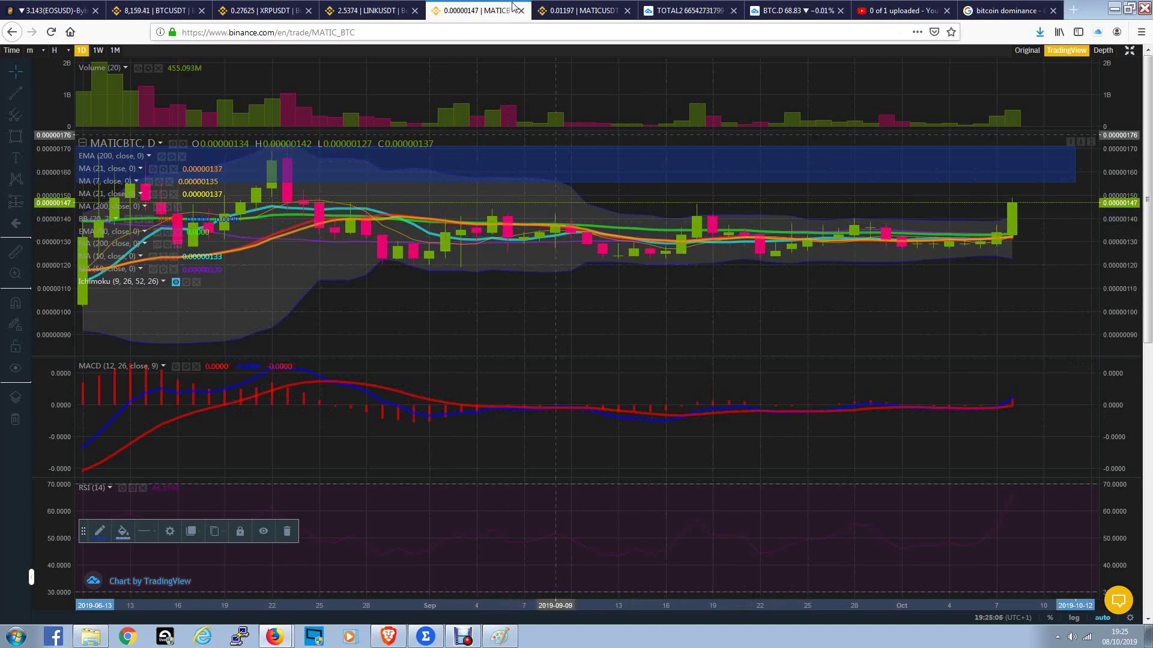
Bring up the MATIC/USDT 5-minute chart and pan back to earlier candles.
left_click(546, 10)
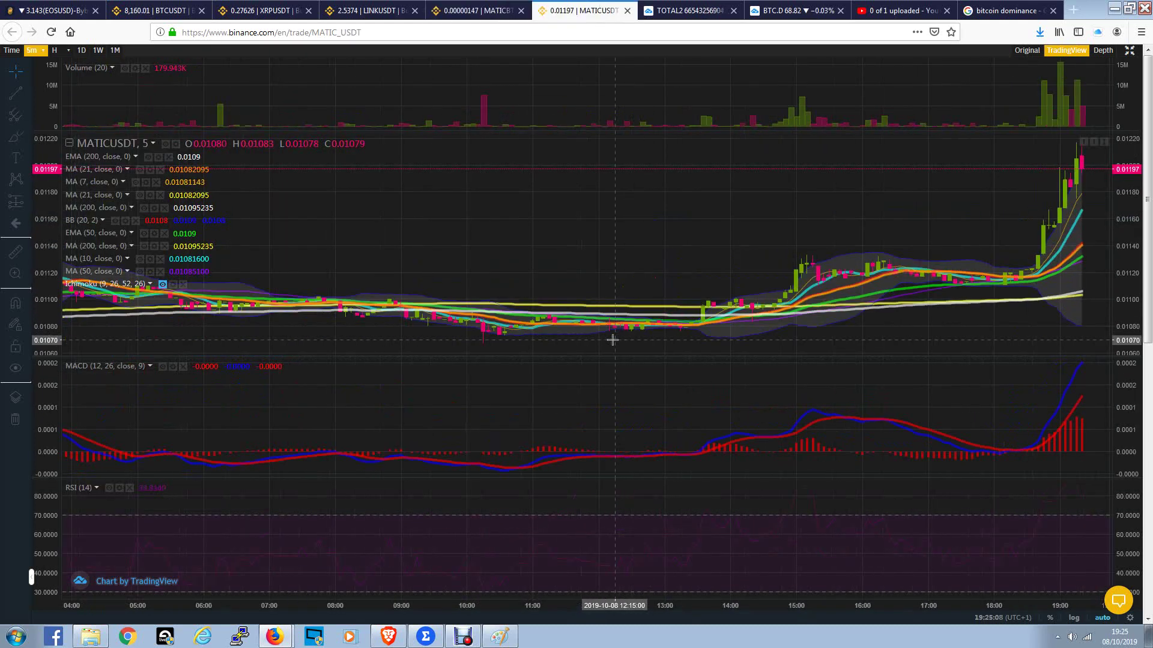
scroll(353, 304, "down", 2)
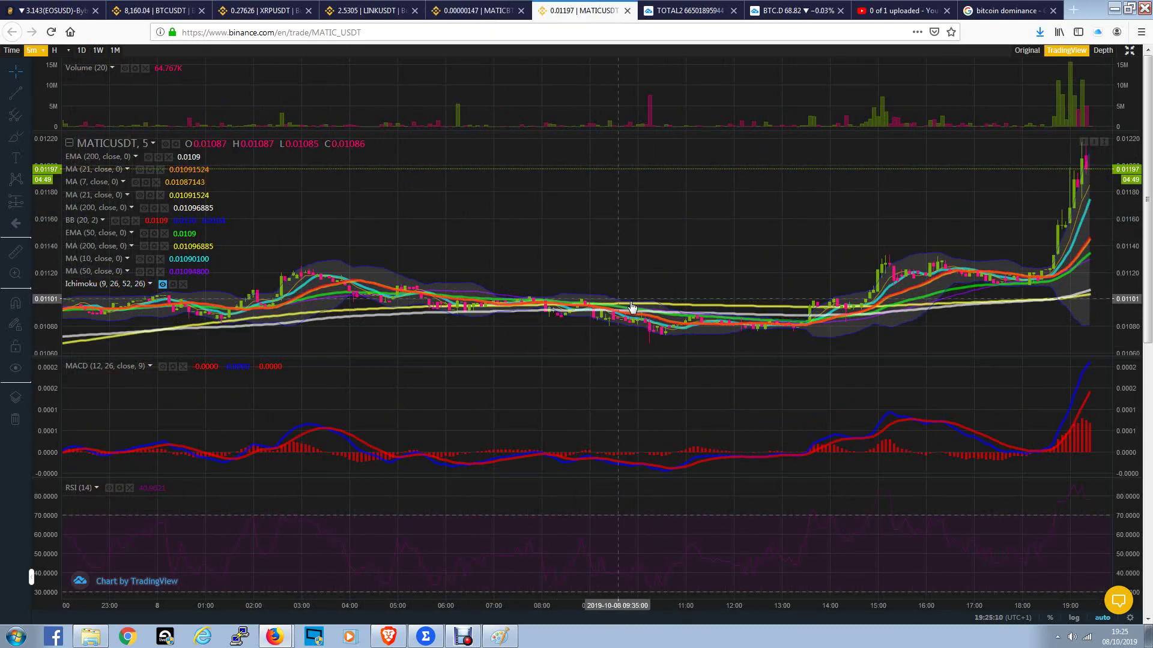
scroll(754, 318, "up", 3)
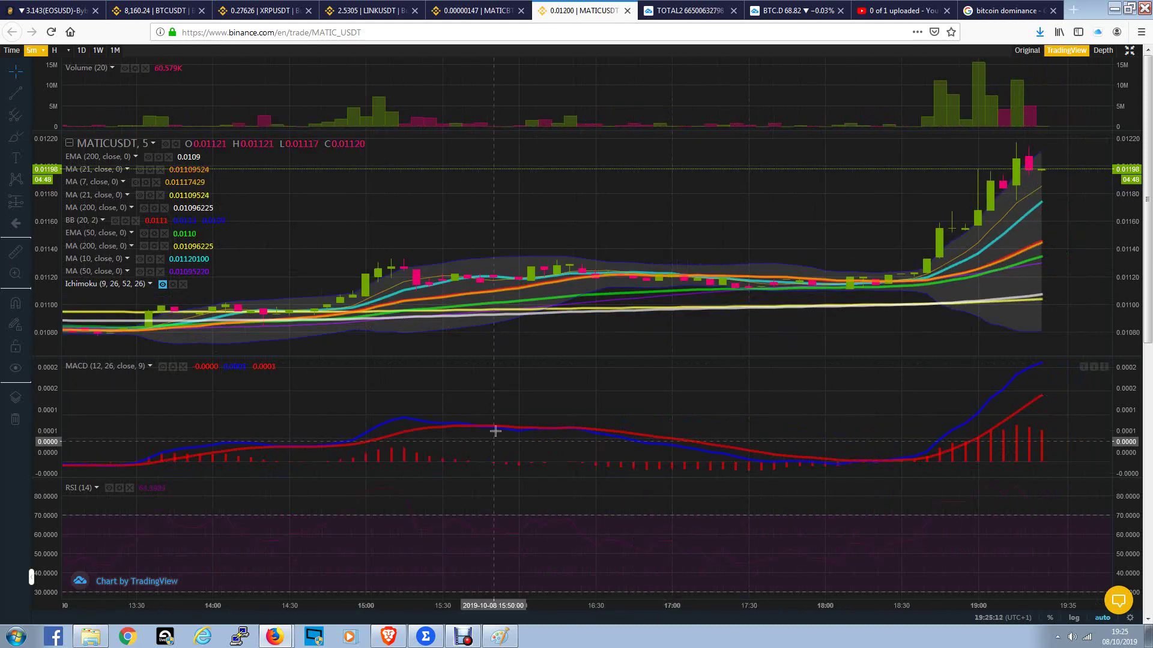
left_click_drag(324, 237, 363, 219)
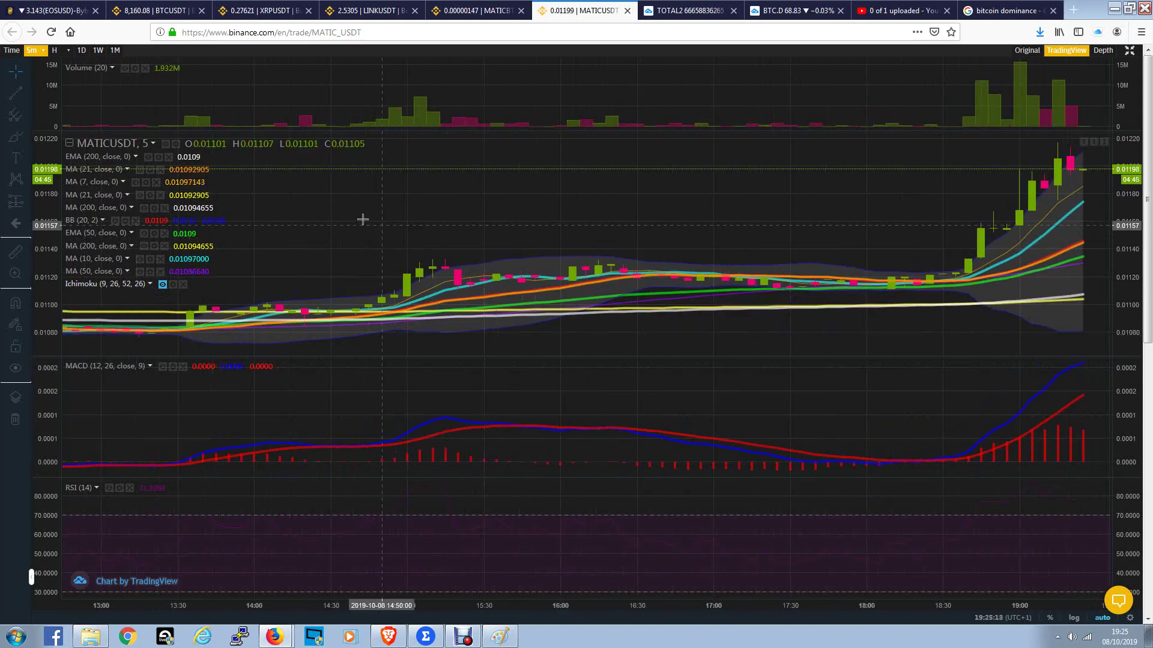
Switch MATIC/USDT to the 1D interval and pan left to leave room for future dates.
left_click(81, 51)
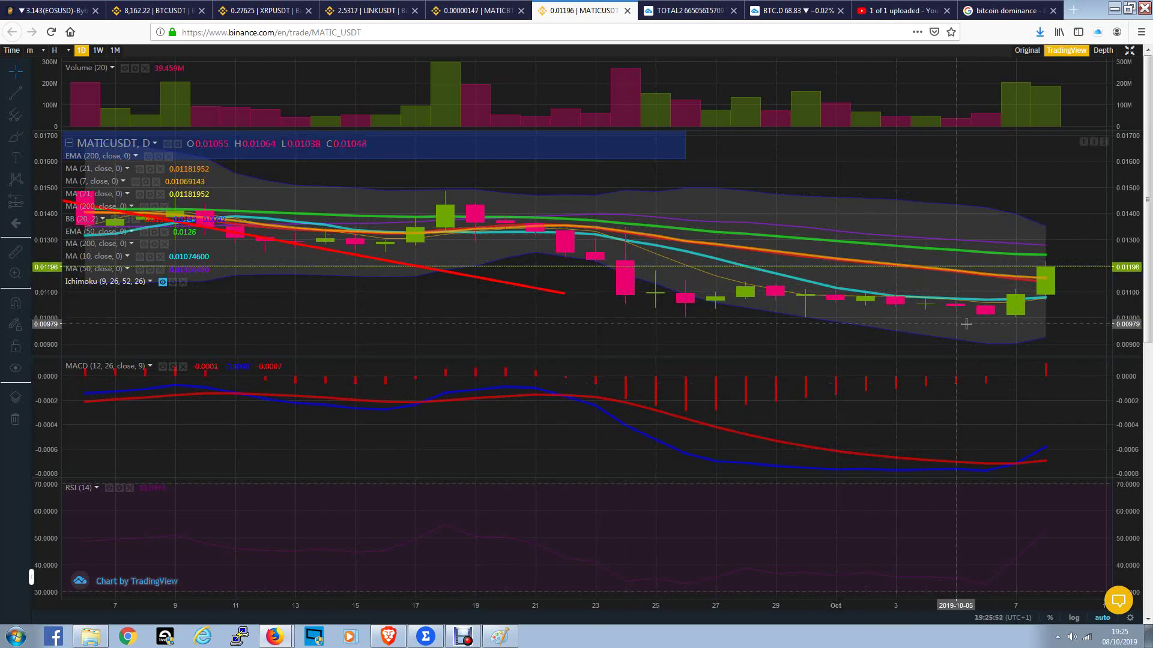
left_click_drag(1072, 294, 729, 301)
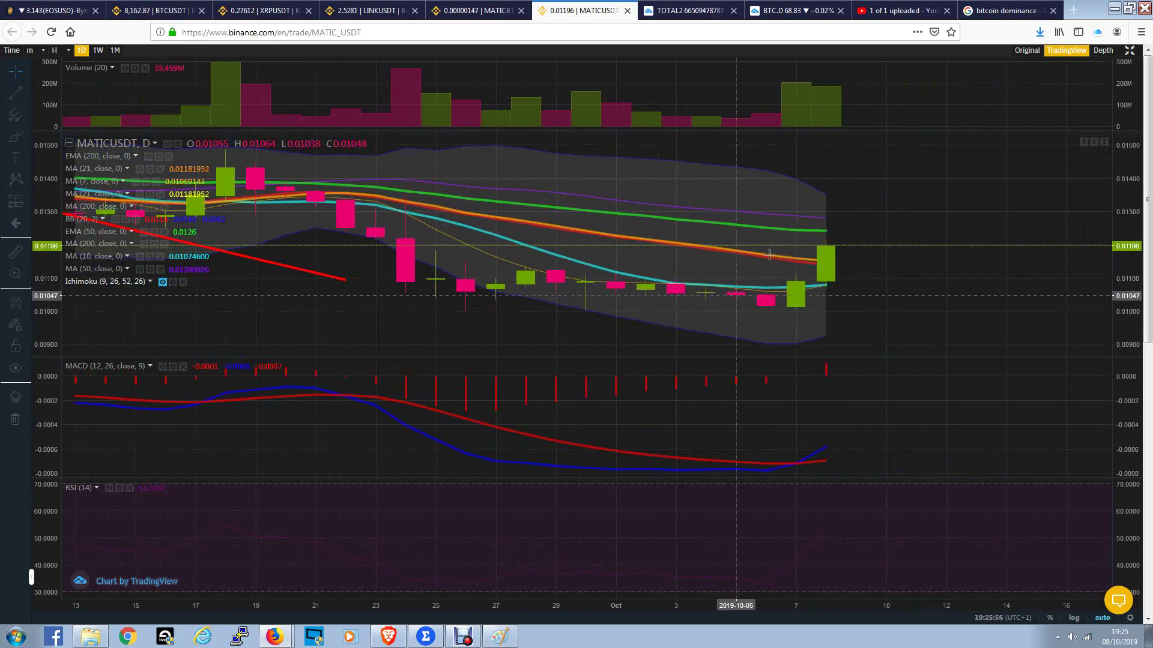
Show the MATIC/BTC daily chart with volume, MACD and RSI panes, zoomed to June–October.
left_click(496, 6)
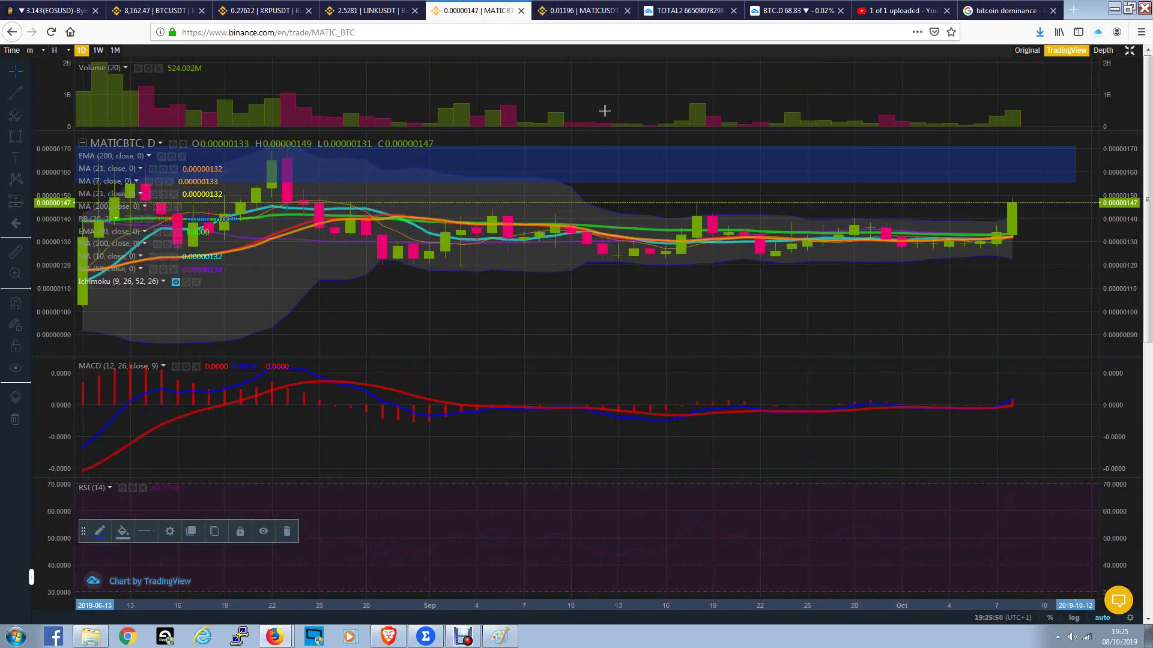
double_click(1060, 291)
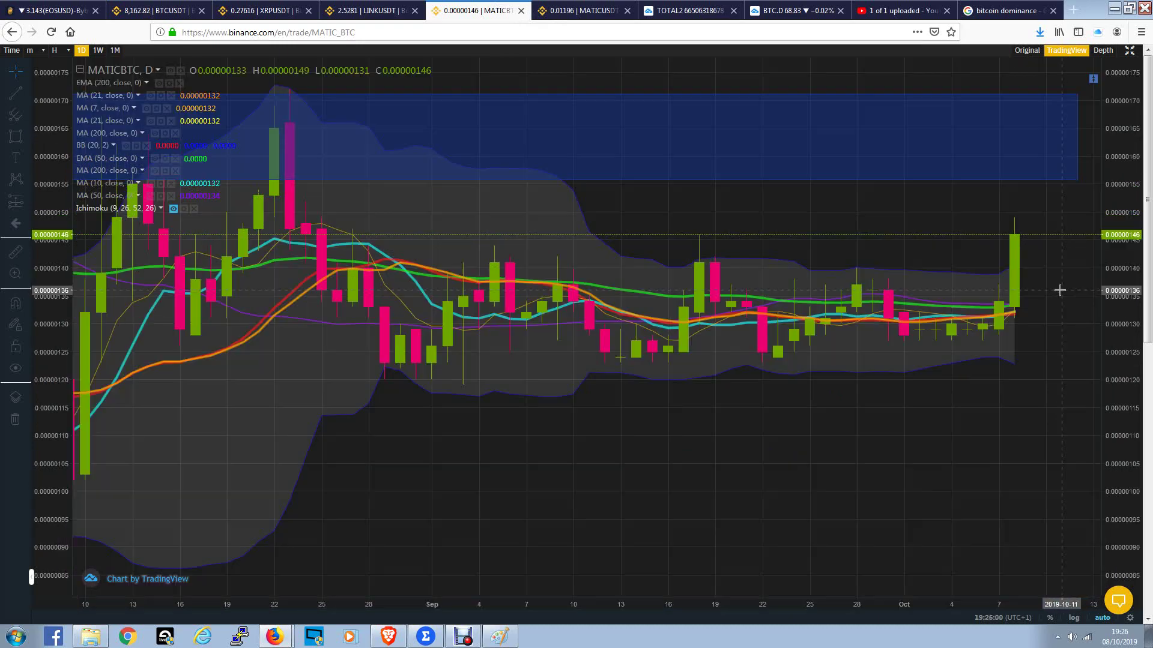
scroll(738, 300, "down", 5)
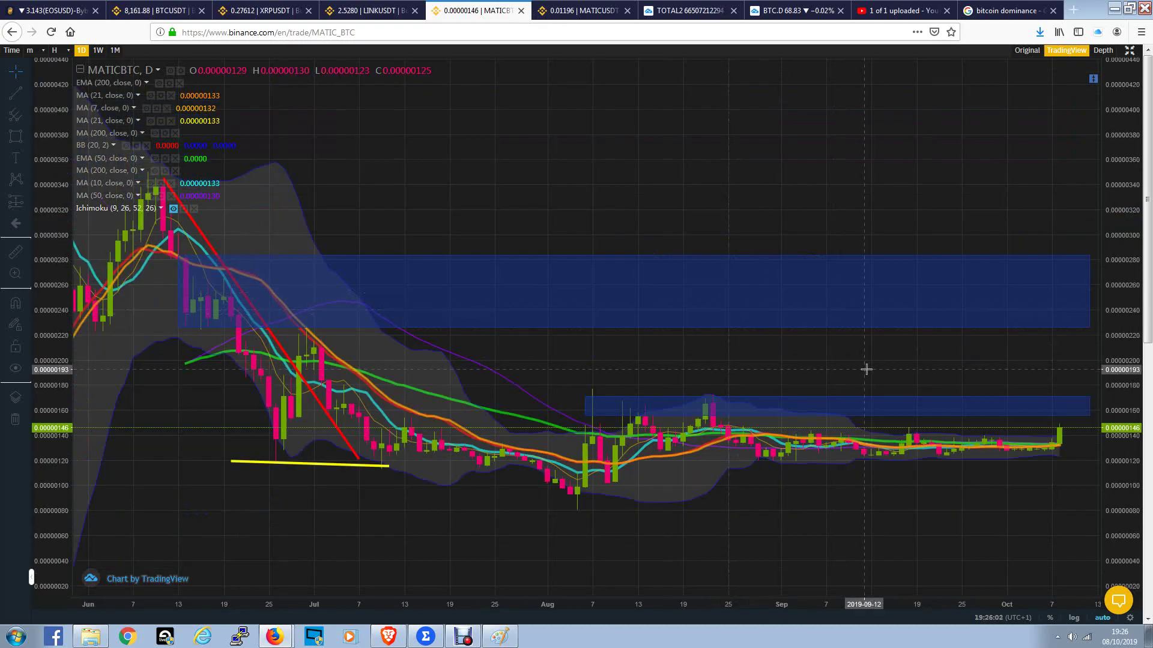
double_click(867, 370)
scroll(880, 387, "up", 5)
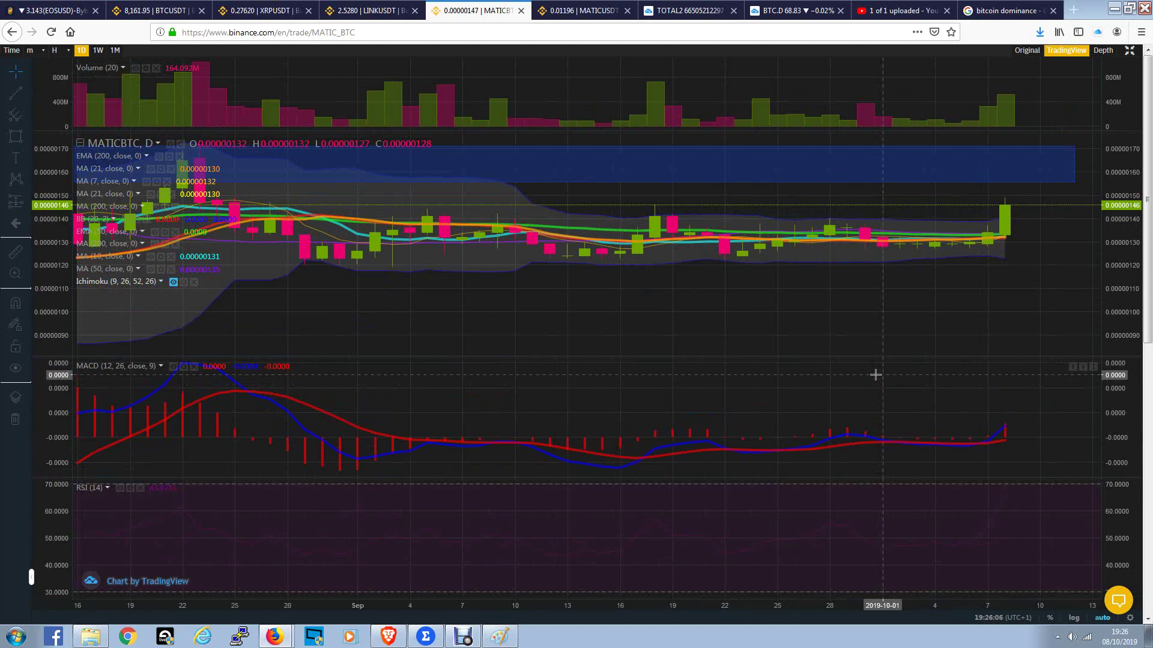
scroll(957, 337, "down", 5)
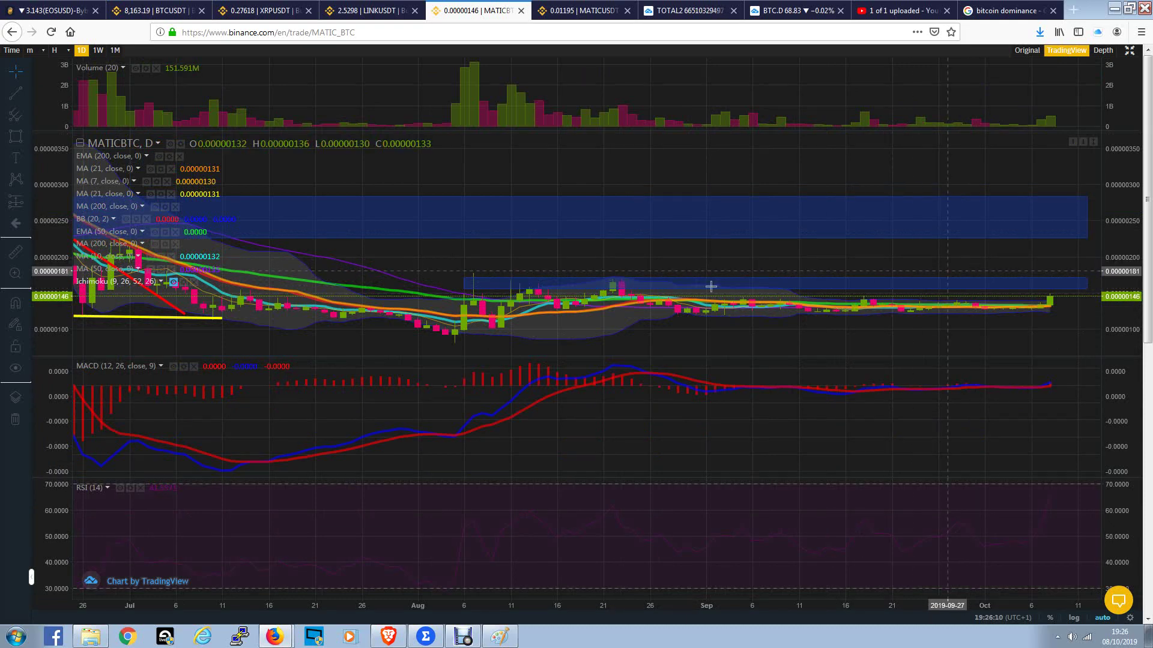
scroll(674, 260, "up", 5)
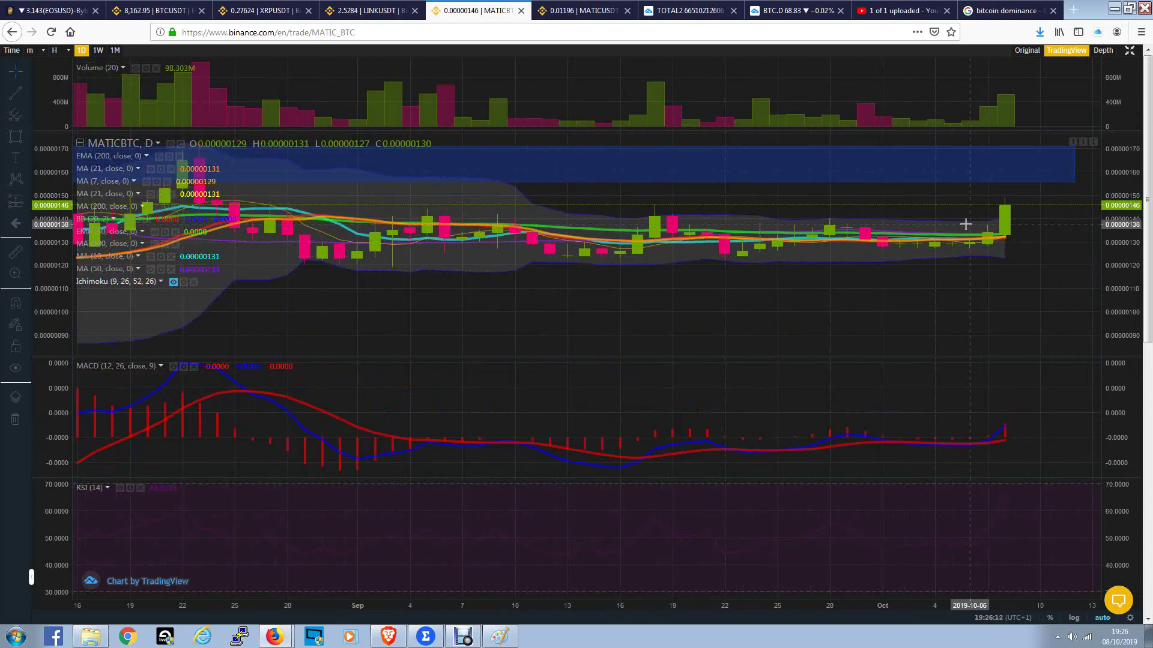
scroll(966, 240, "down", 5)
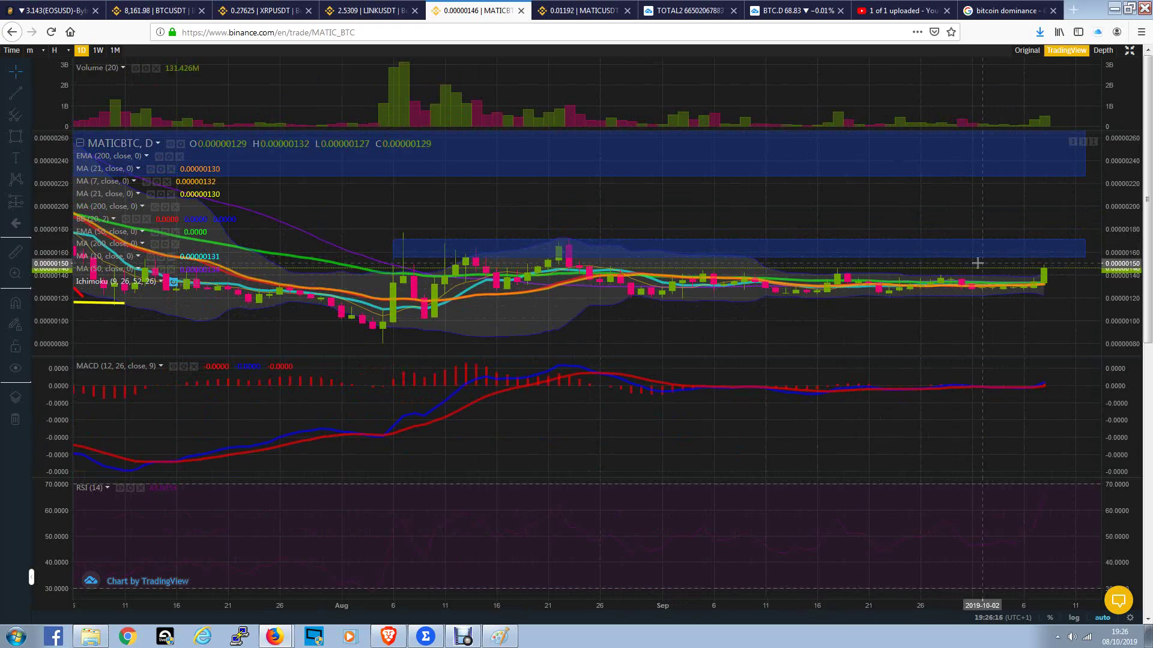
scroll(1075, 282, "up", 3)
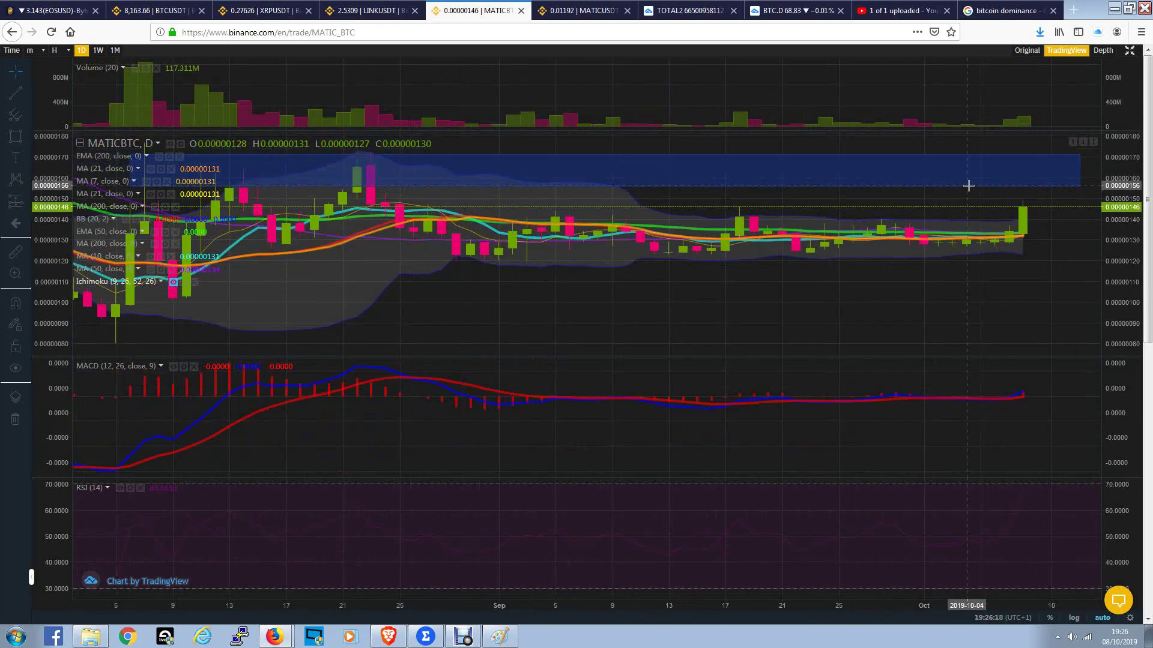
scroll(968, 185, "down", 1)
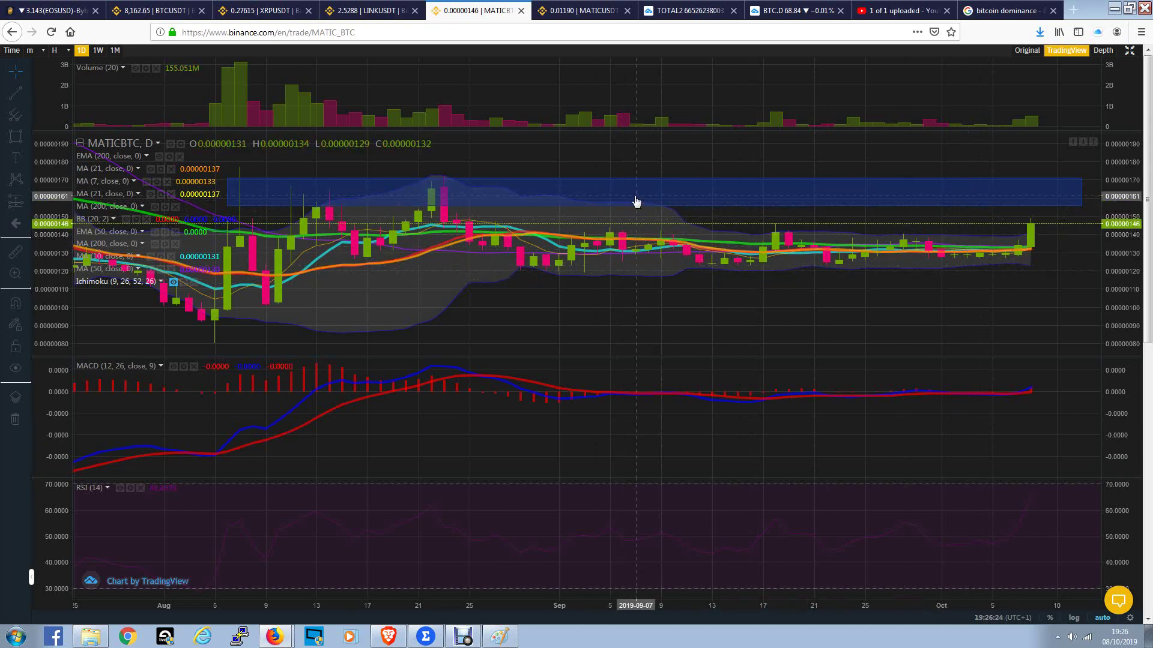
Select the blue resistance zone rectangle and inspect its top edge.
left_click(1067, 207)
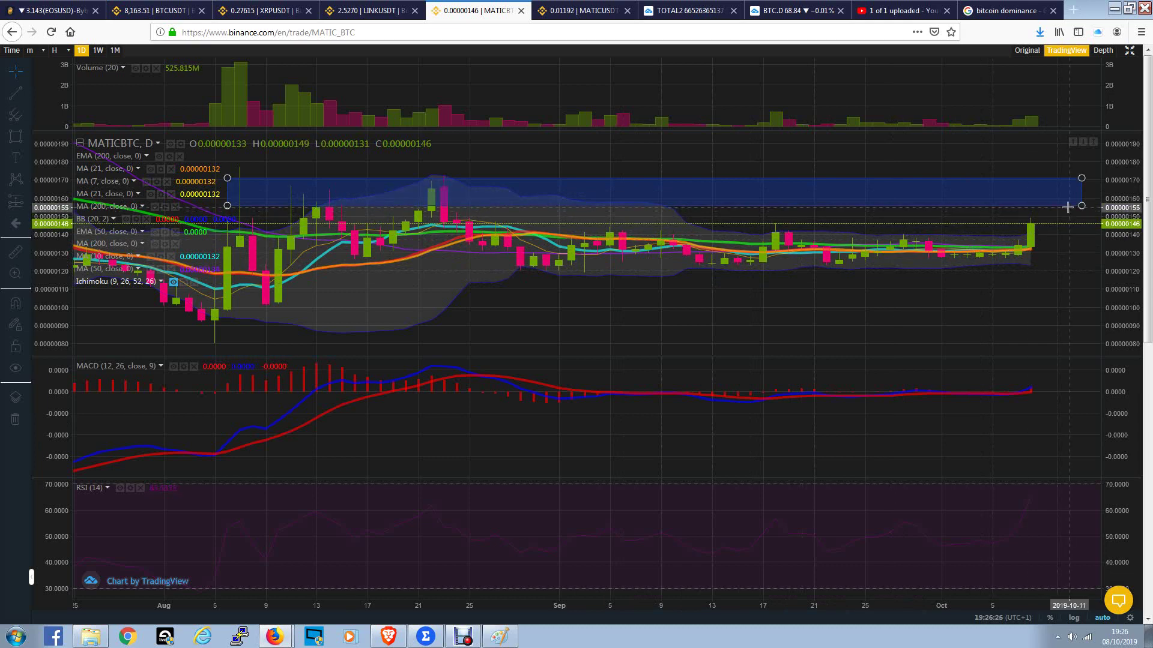
left_click(972, 185)
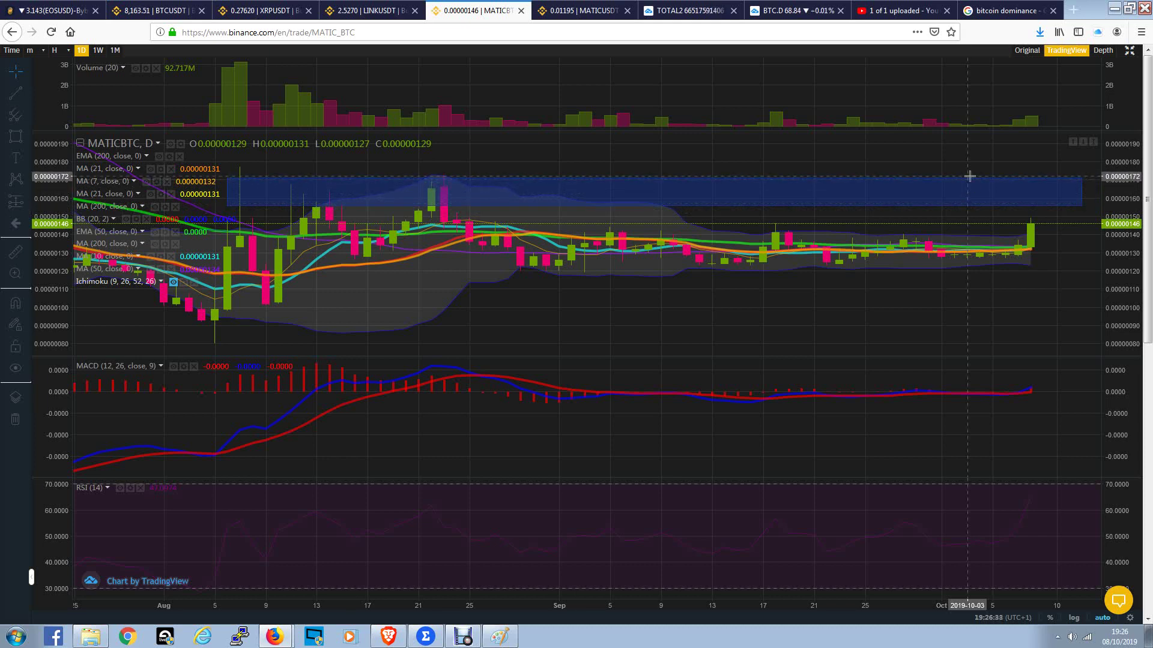
scroll(593, 188, "down", 3)
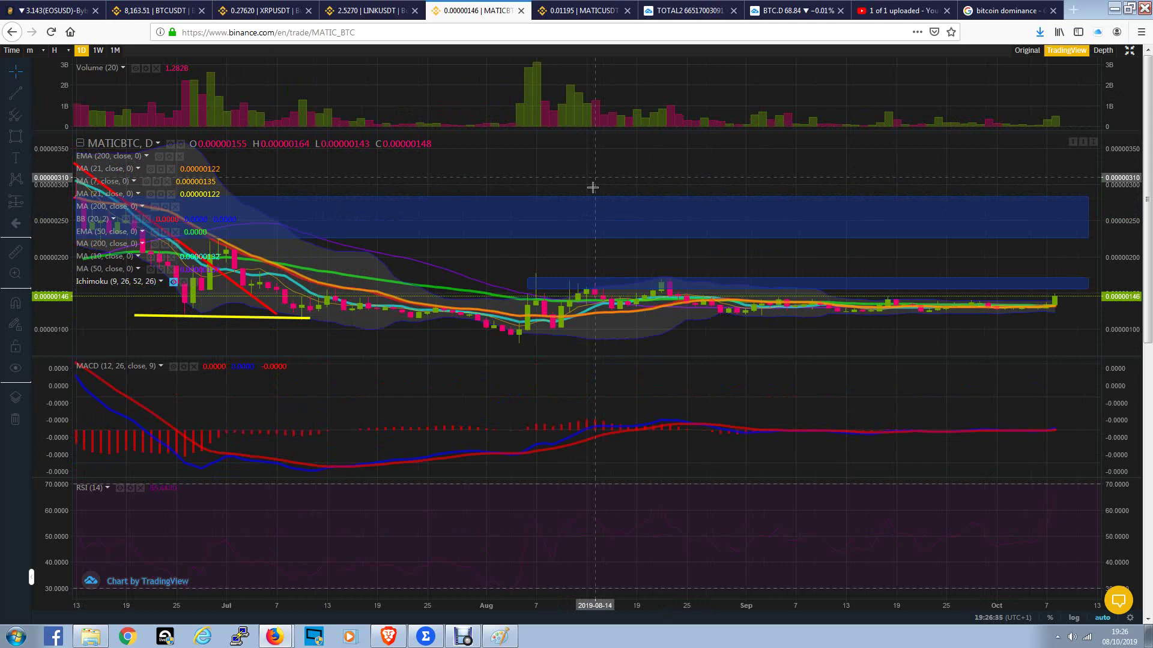
Zoom the MATIC/BTC daily chart in on early September to mid-October candles.
scroll(592, 187, "down", 2)
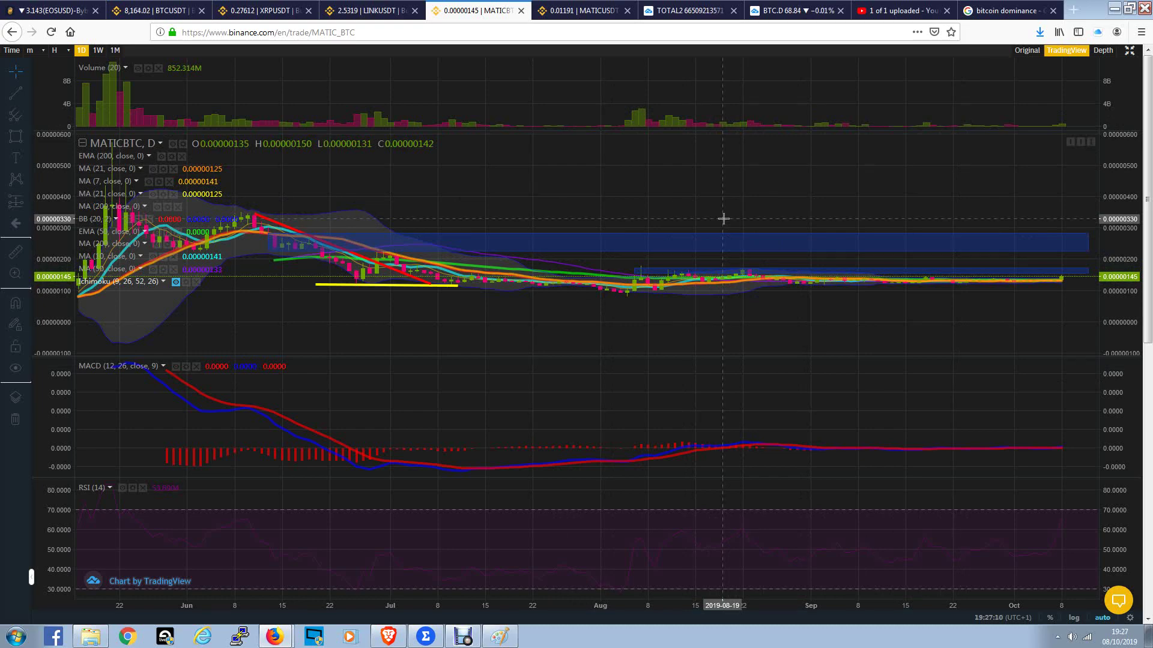
scroll(973, 313, "up", 6)
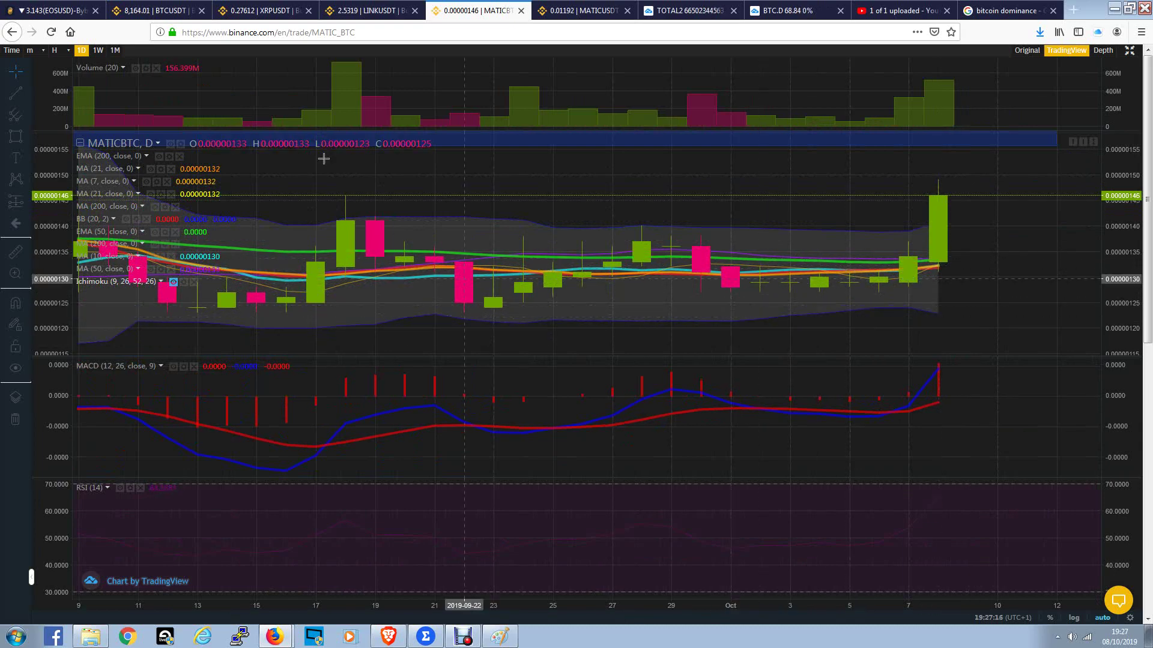
Bring up the XRP/USDT daily chart zoomed to early September through mid-October.
left_click(253, 7)
scroll(836, 324, "up", 5)
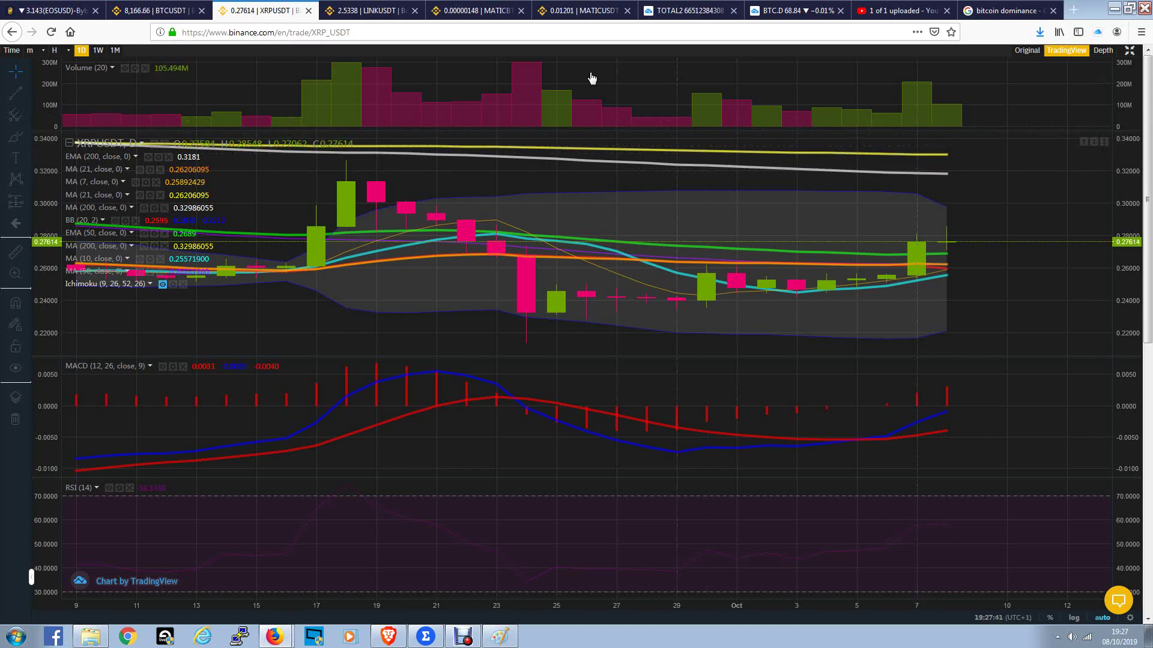
left_click(591, 10)
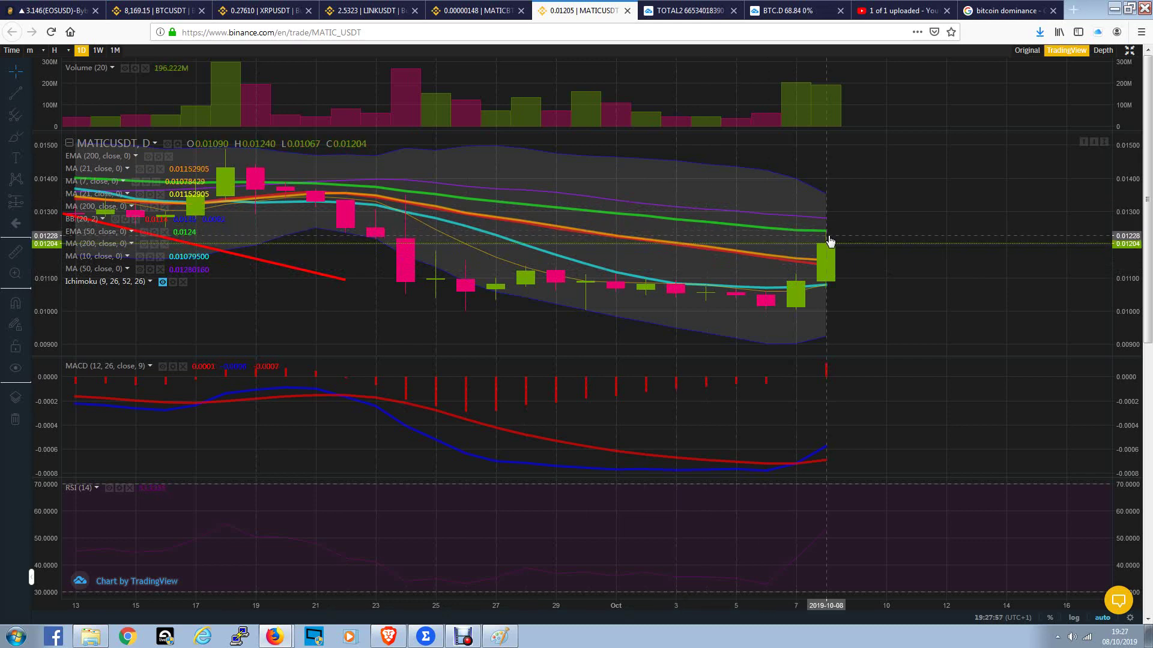
scroll(691, 258, "down", 2)
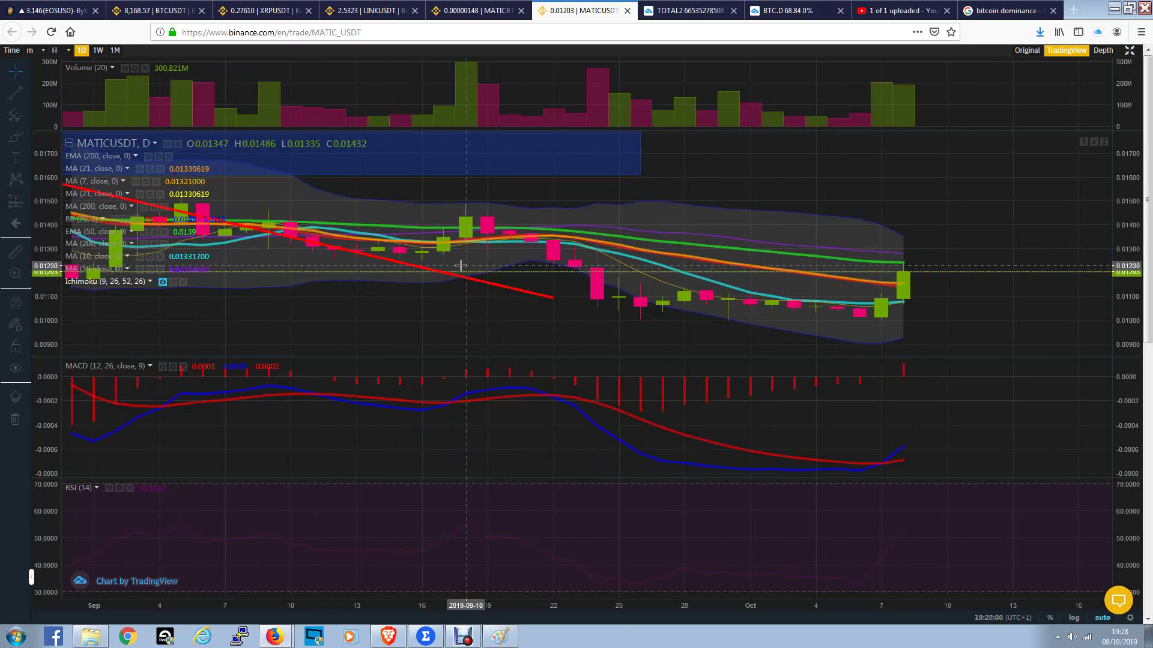
scroll(344, 261, "down", 2)
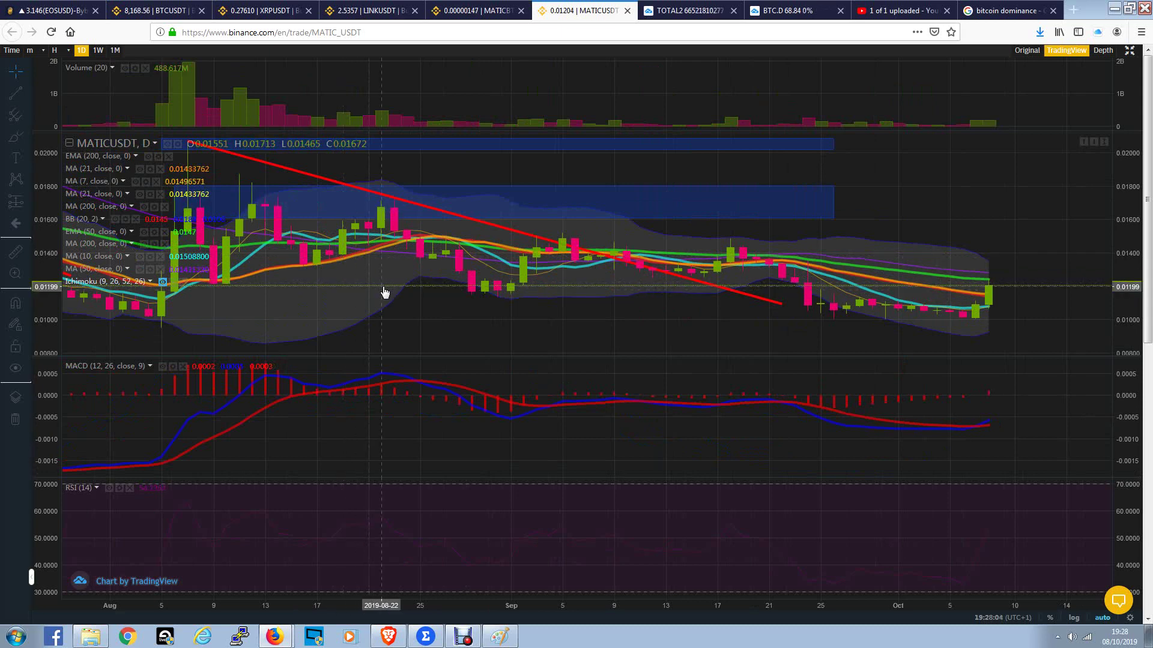
scroll(925, 282, "up", 2)
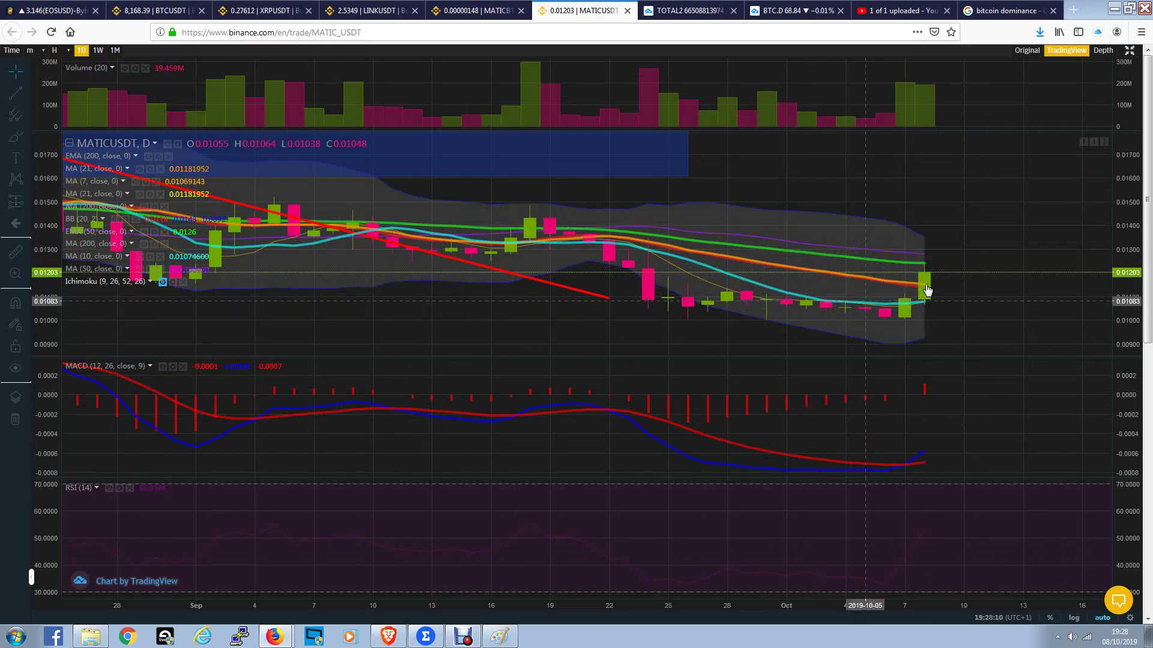
scroll(927, 290, "up", 2)
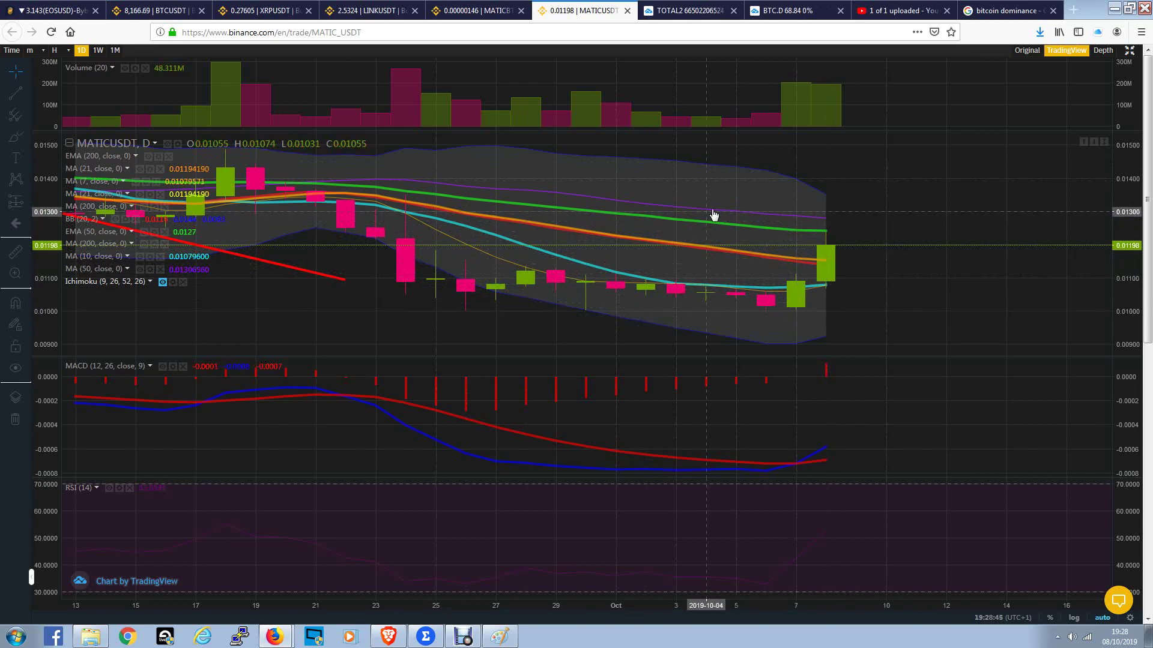
Turn on the Ichimoku cloud on the MATIC/USDT daily chart and dismiss the Prism rating pop-up.
left_click(162, 282)
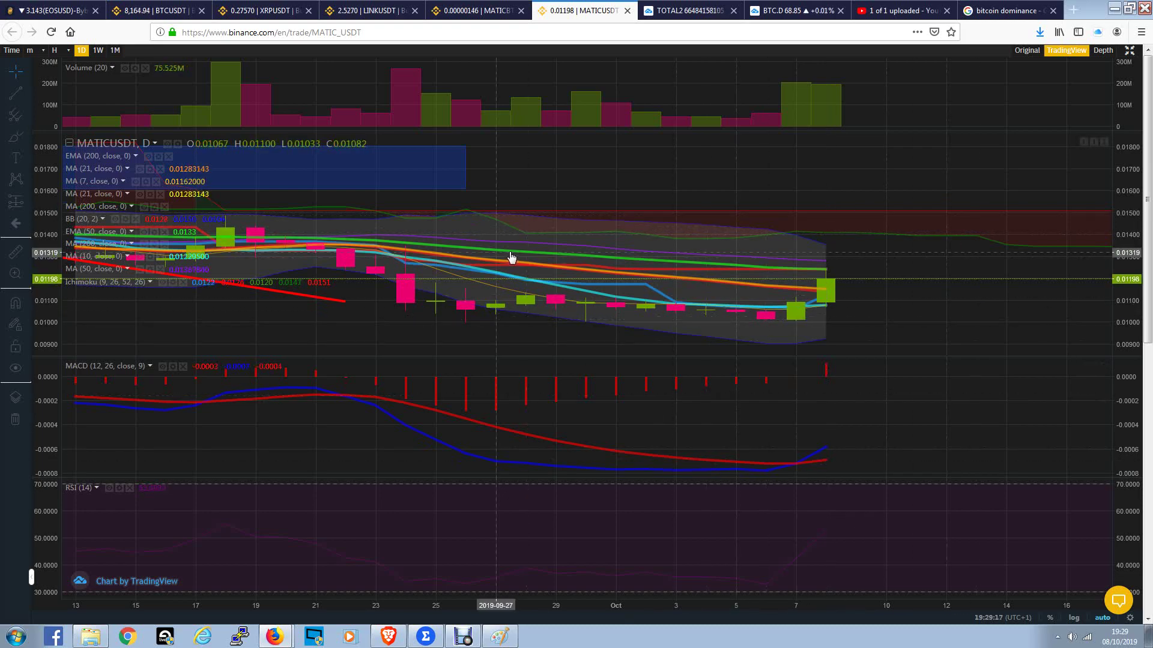
scroll(504, 246, "down", 3)
scroll(676, 290, "up", 2)
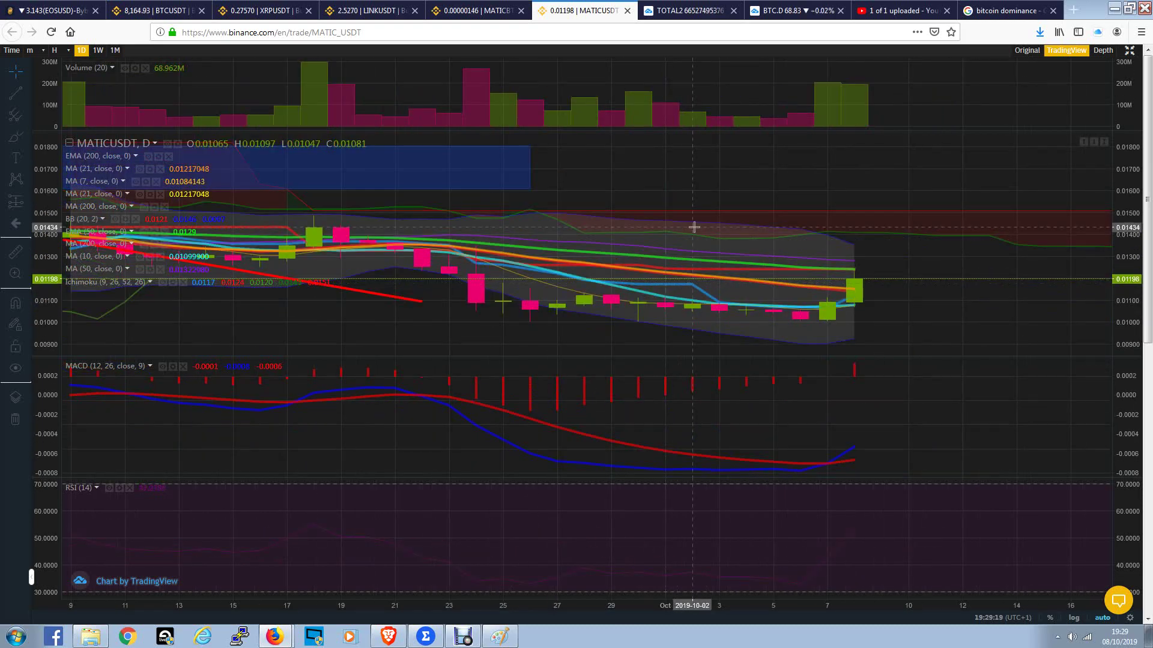
scroll(781, 258, "down", 2)
scroll(939, 319, "up", 3)
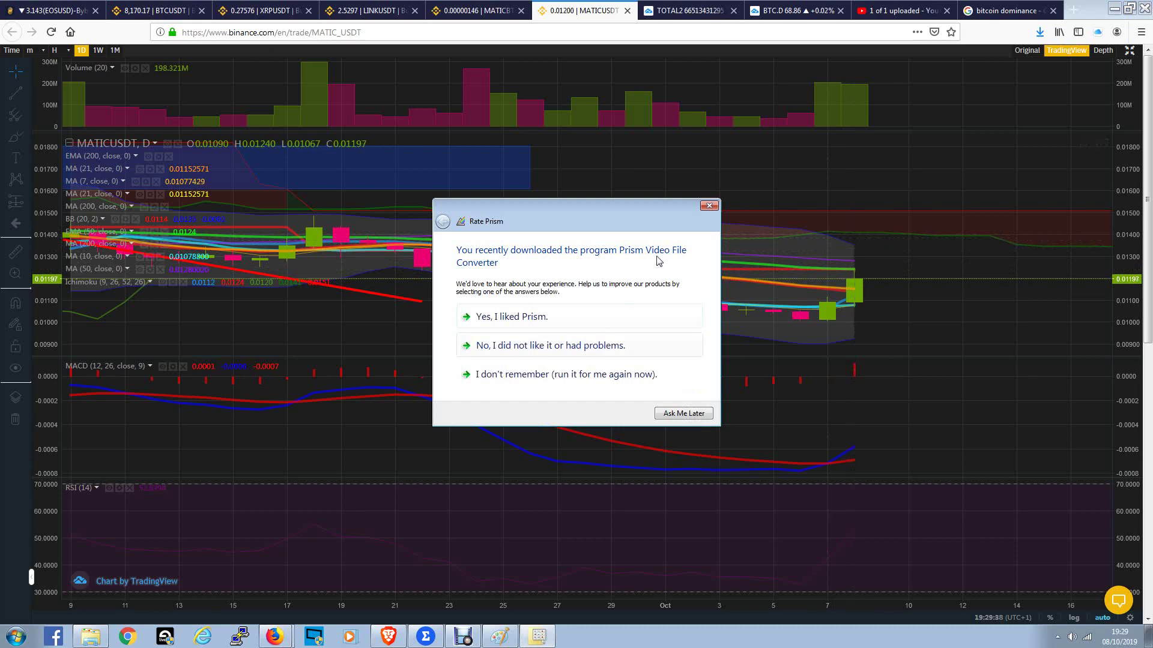
left_click(709, 205)
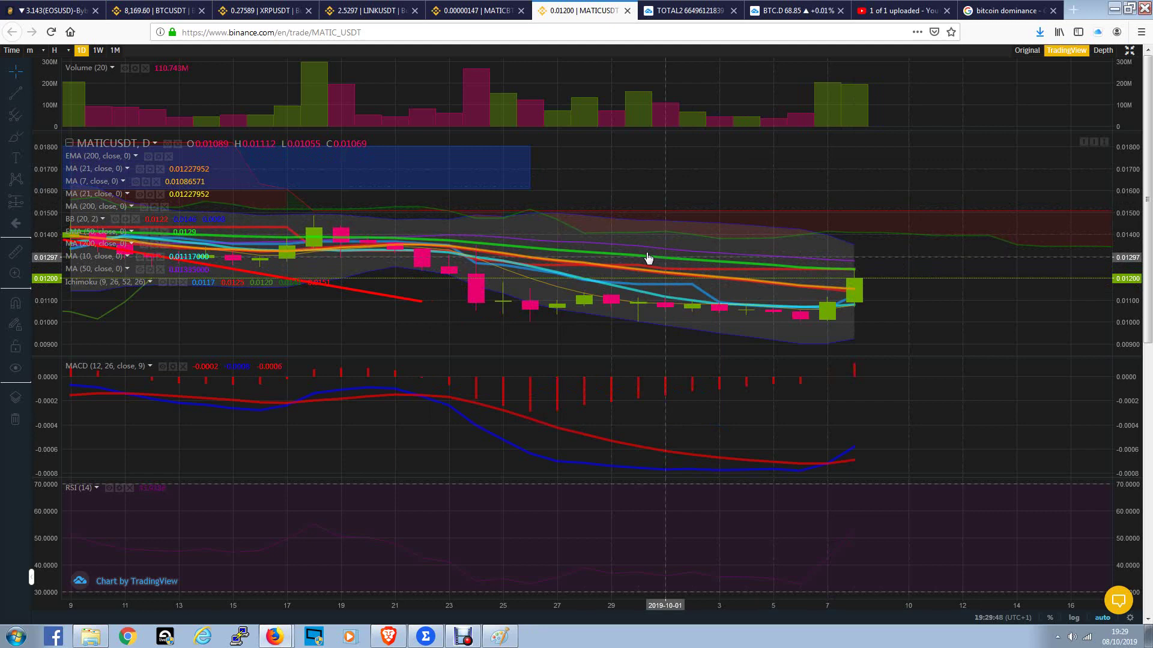
left_click(480, 11)
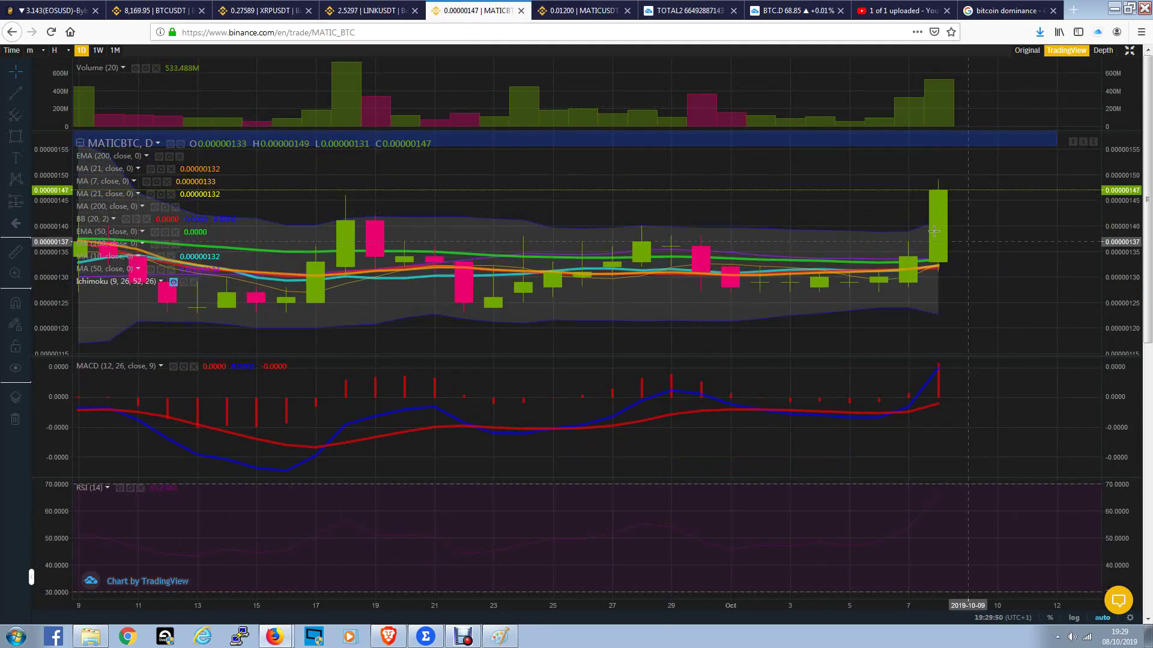
scroll(933, 231, "down", 3)
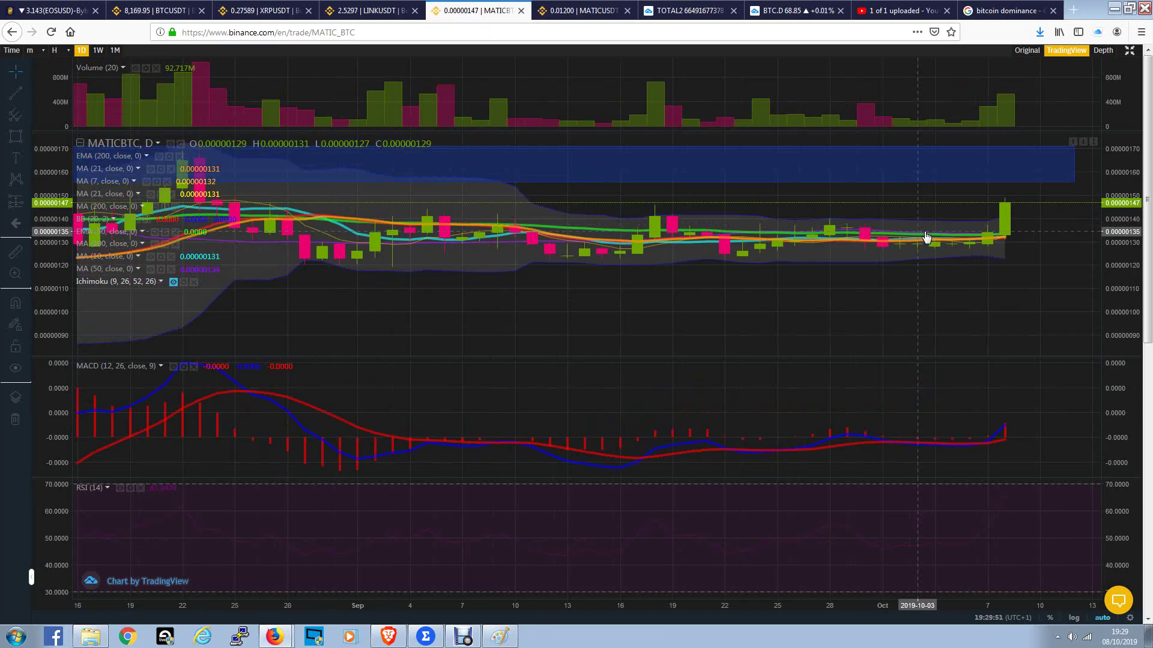
double_click(997, 395)
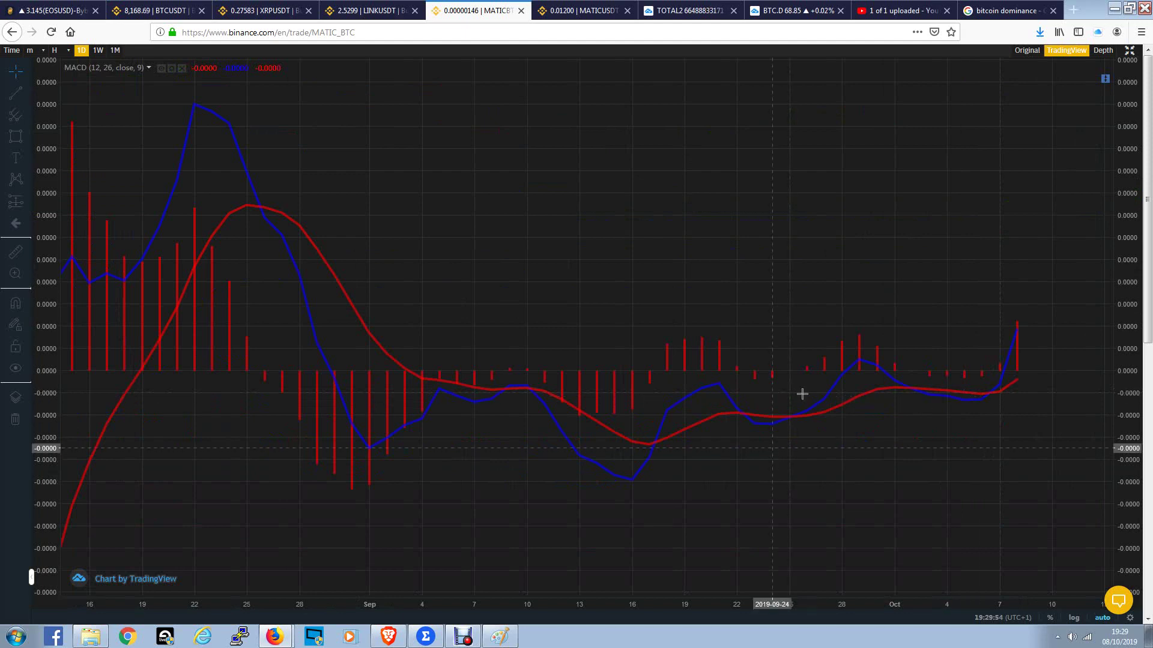
double_click(880, 265)
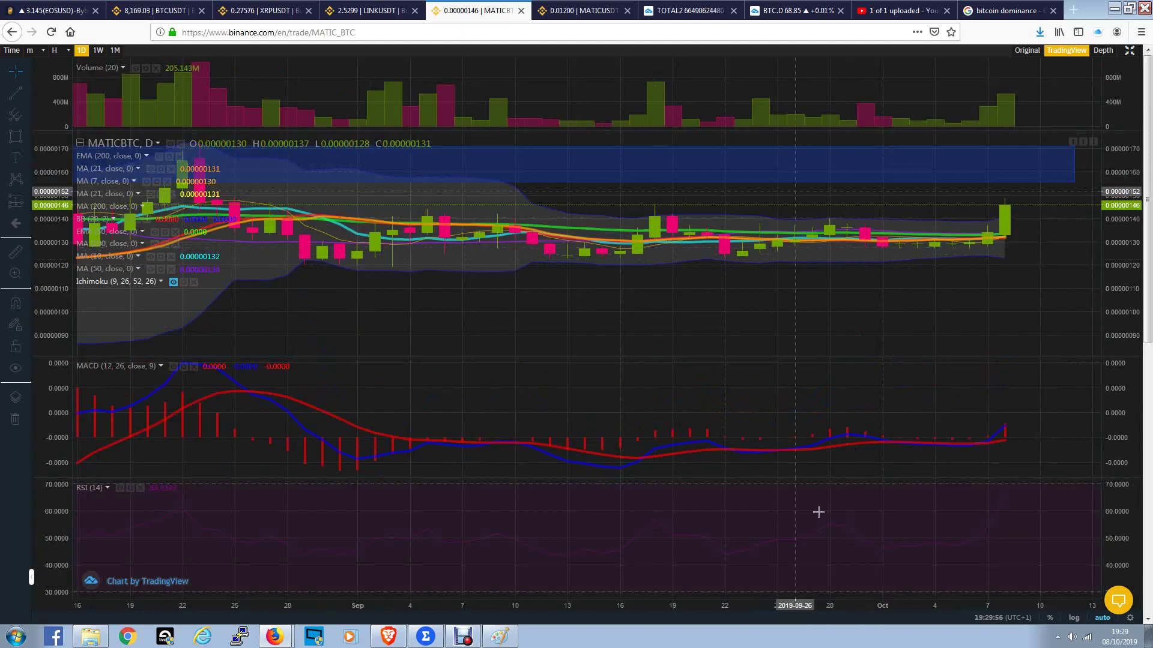
key("ctrl+Tab")
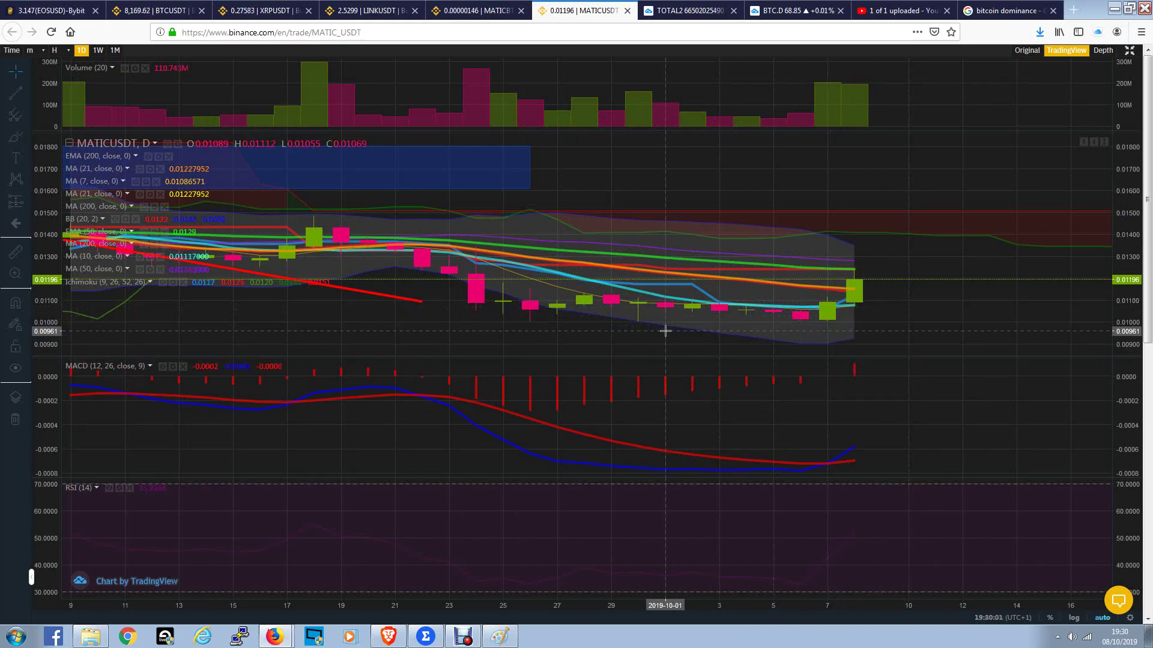
Switch to the XRPUSDT tab to view its daily chart at 0.27582.
left_click(264, 10)
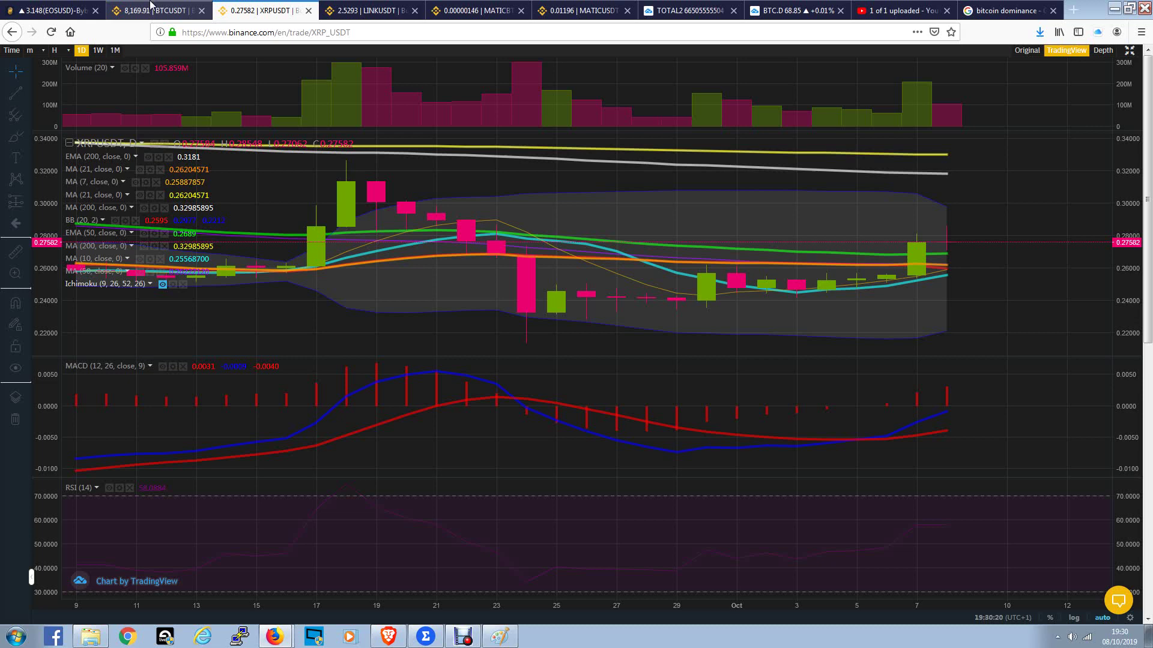
Set the BTC/USDT chart to 12-hour candles, then return to the MATIC/USDT daily chart.
left_click(151, 7)
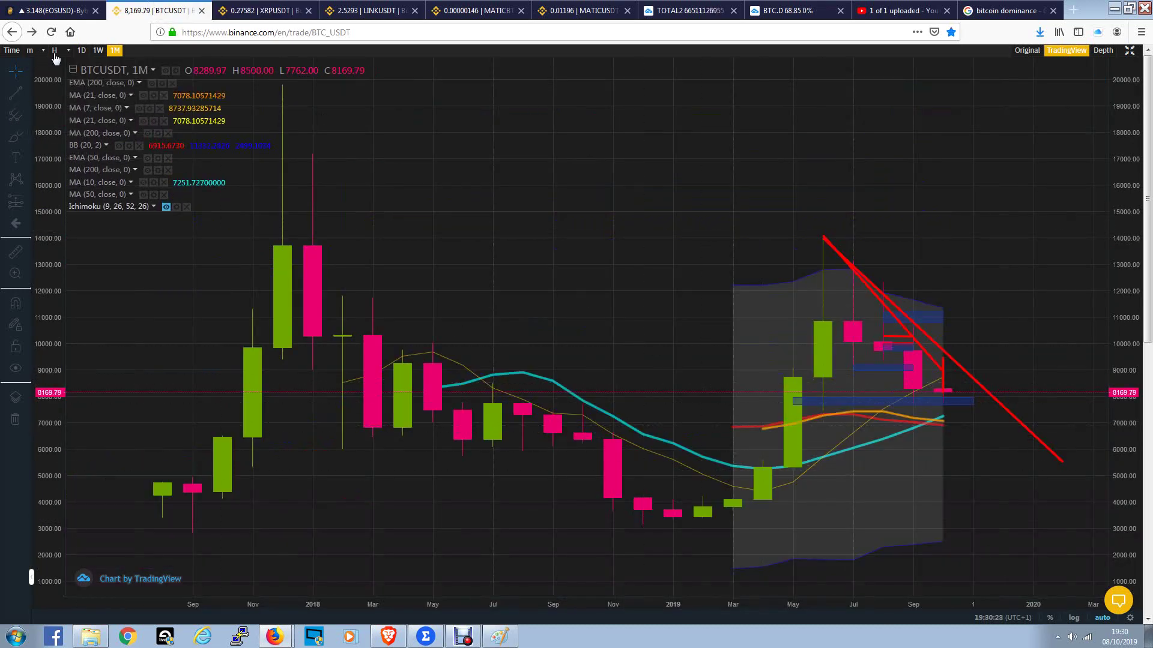
left_click(65, 105)
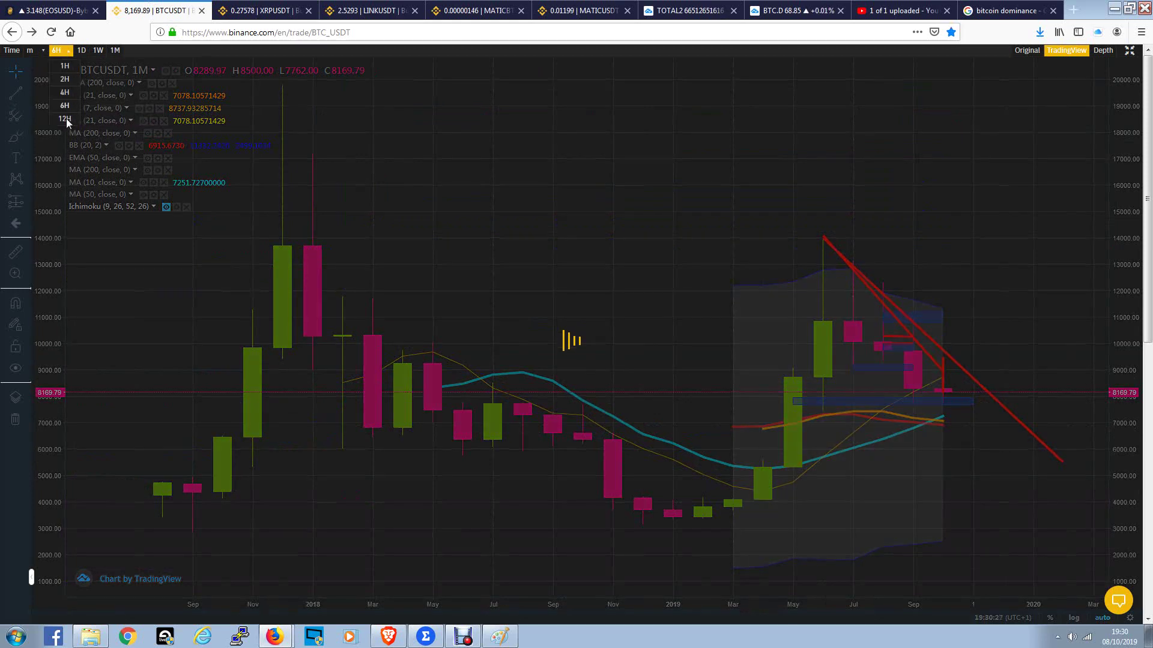
left_click(65, 119)
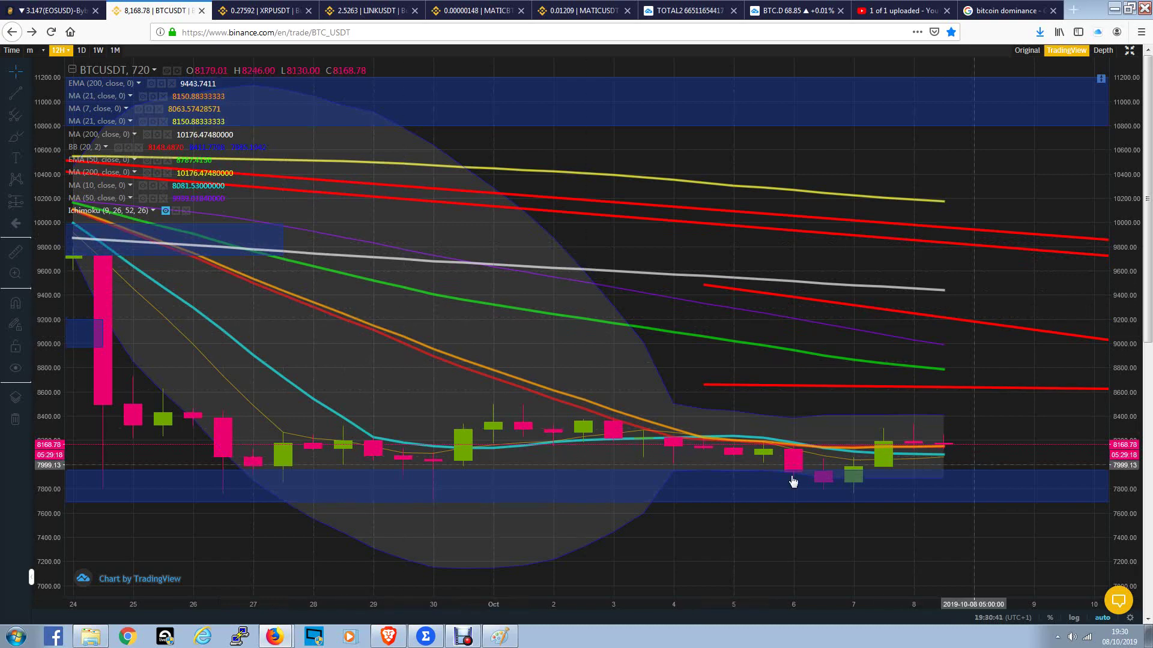
scroll(648, 458, "down", 5)
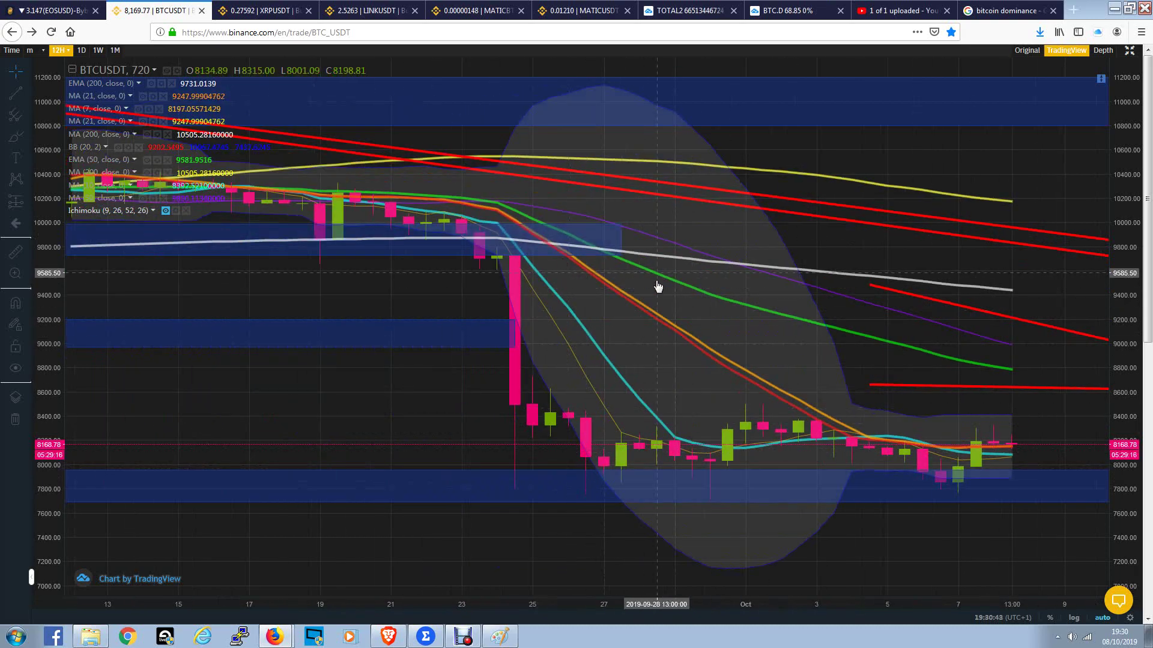
scroll(1020, 544, "down", 3)
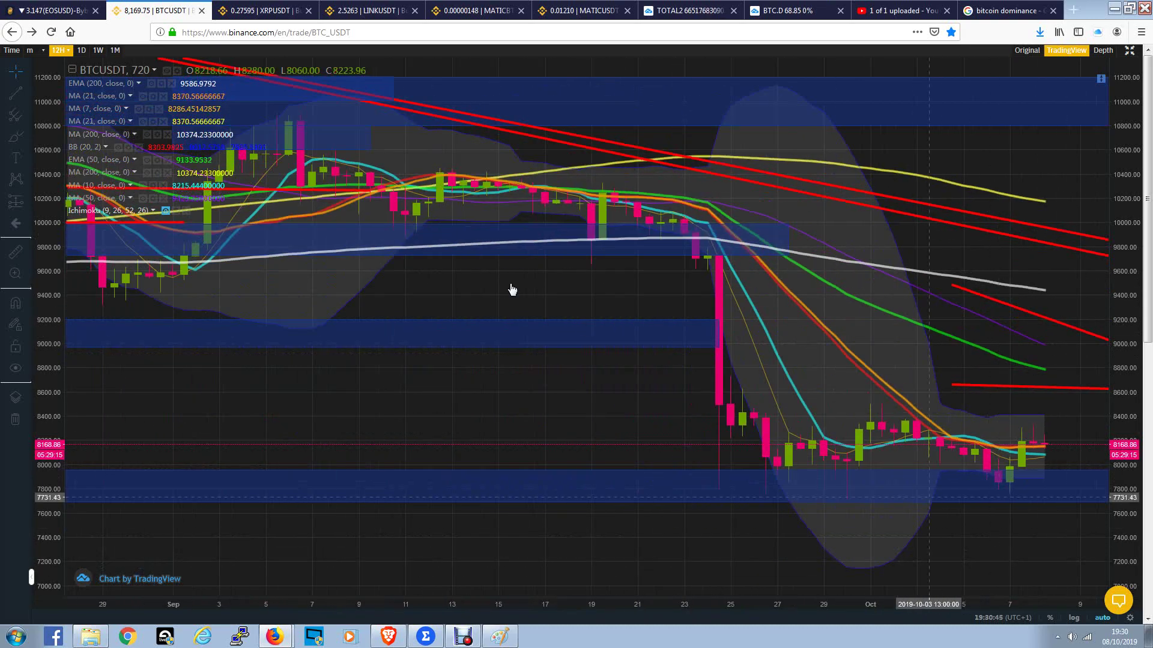
scroll(438, 265, "up", 4)
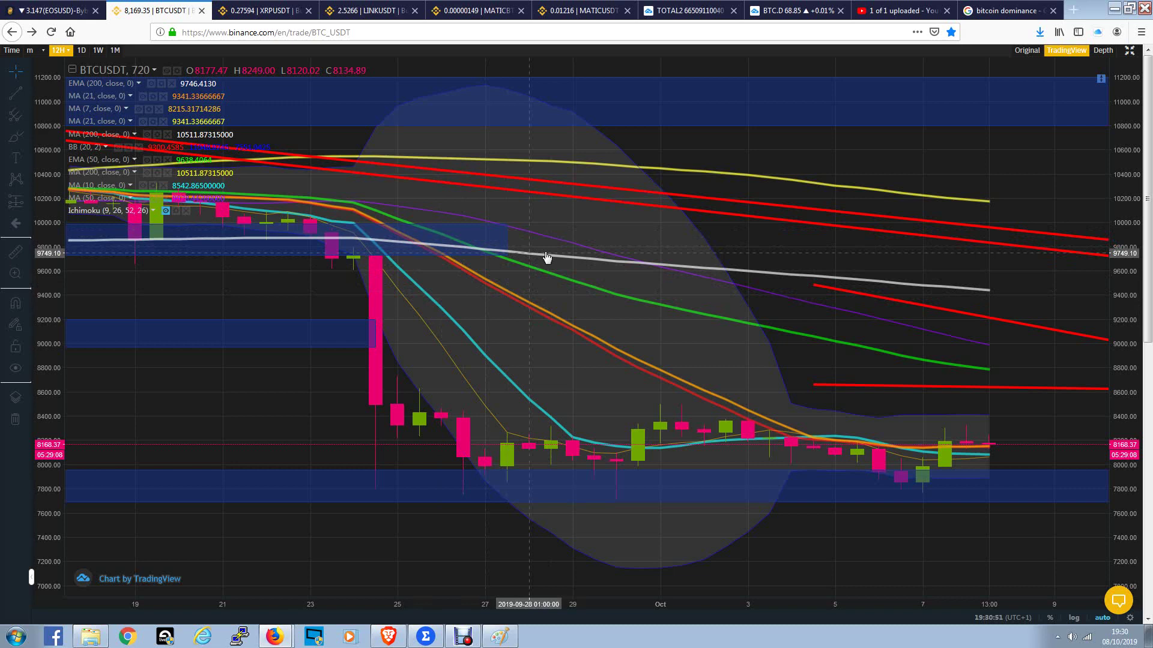
left_click(581, 6)
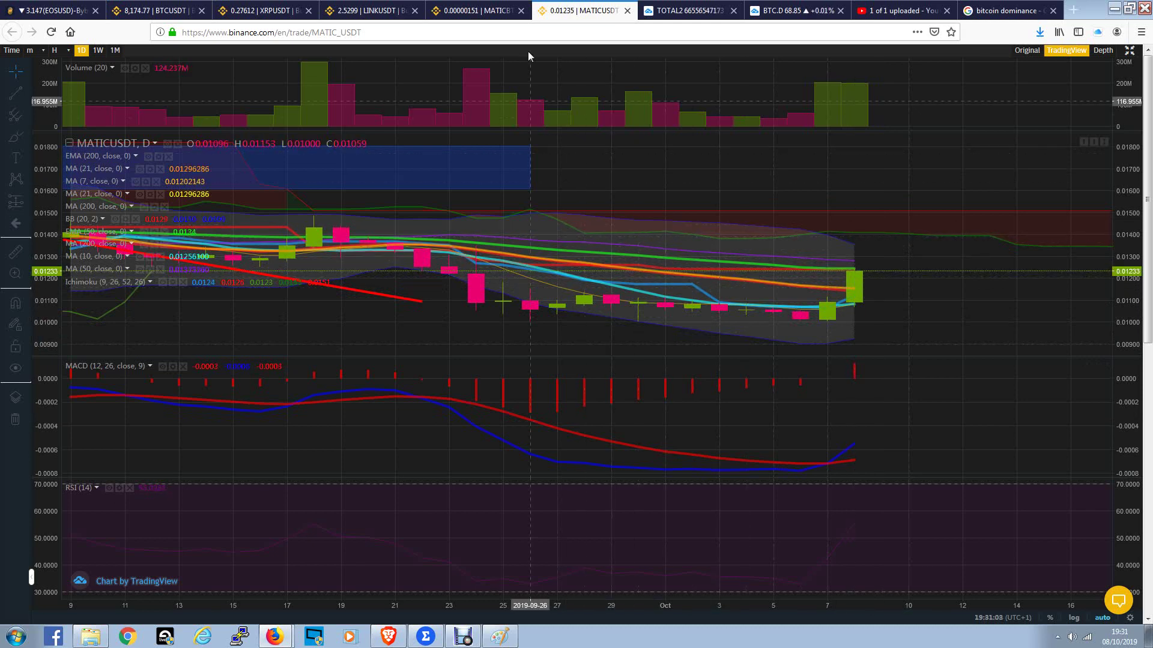
Switch to the MATICBTC tab to view its daily chart near 0.00000151.
left_click(480, 10)
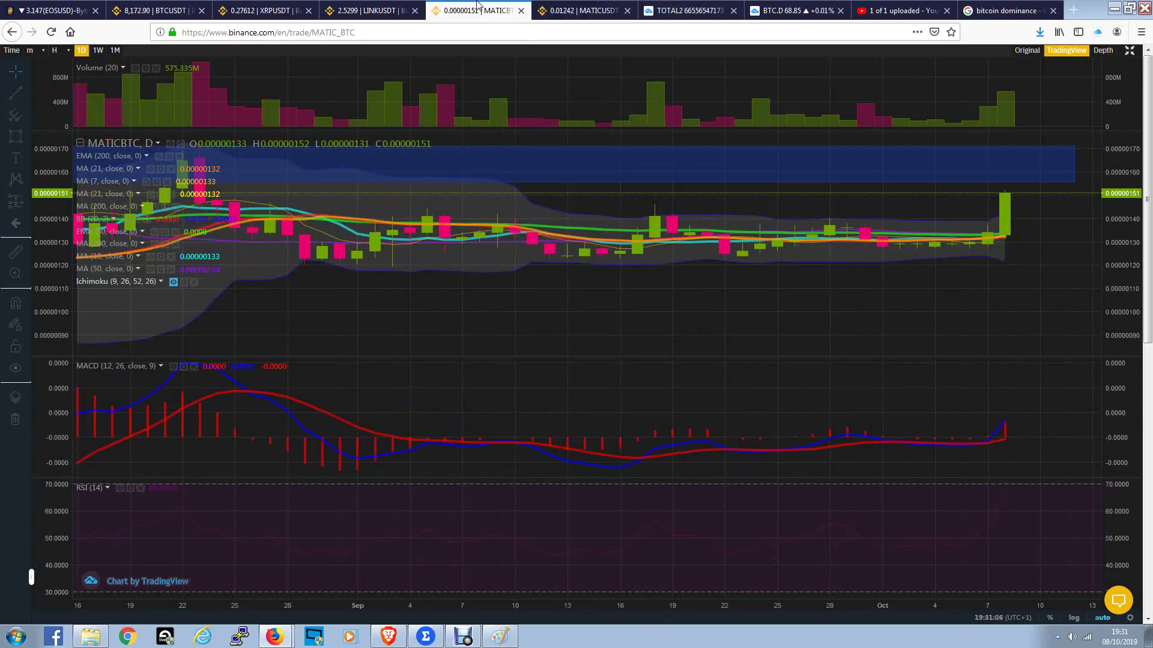